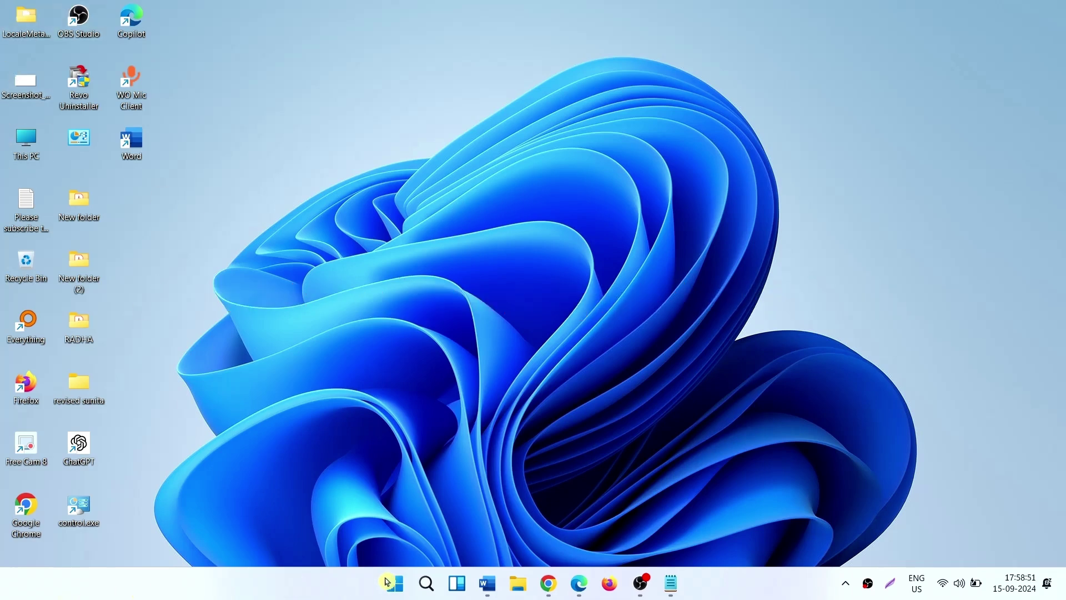
Open Settings > System > Troubleshoot > Other troubleshooters to list Windows Update and the rest.
{"action": "left_click", "coordinate": [396, 582]}
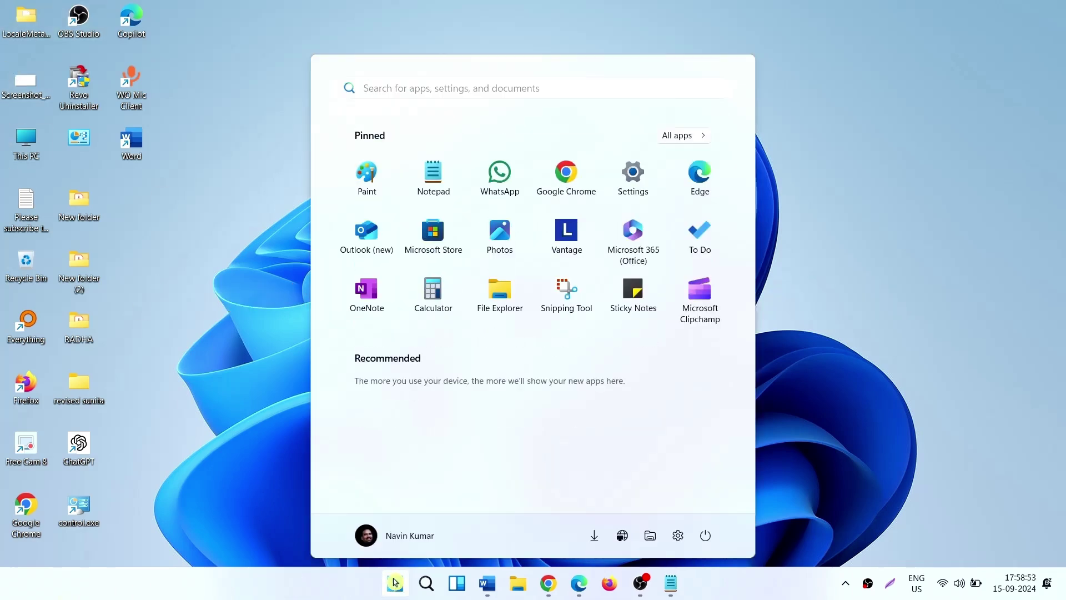
{"action": "left_click", "coordinate": [607, 209]}
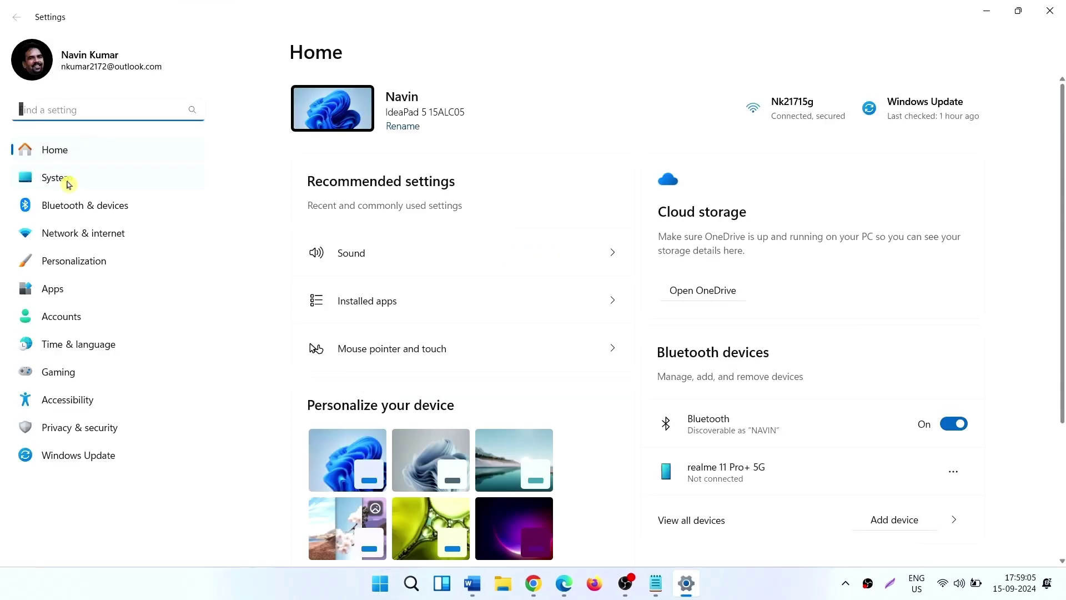
{"action": "left_click", "coordinate": [56, 178]}
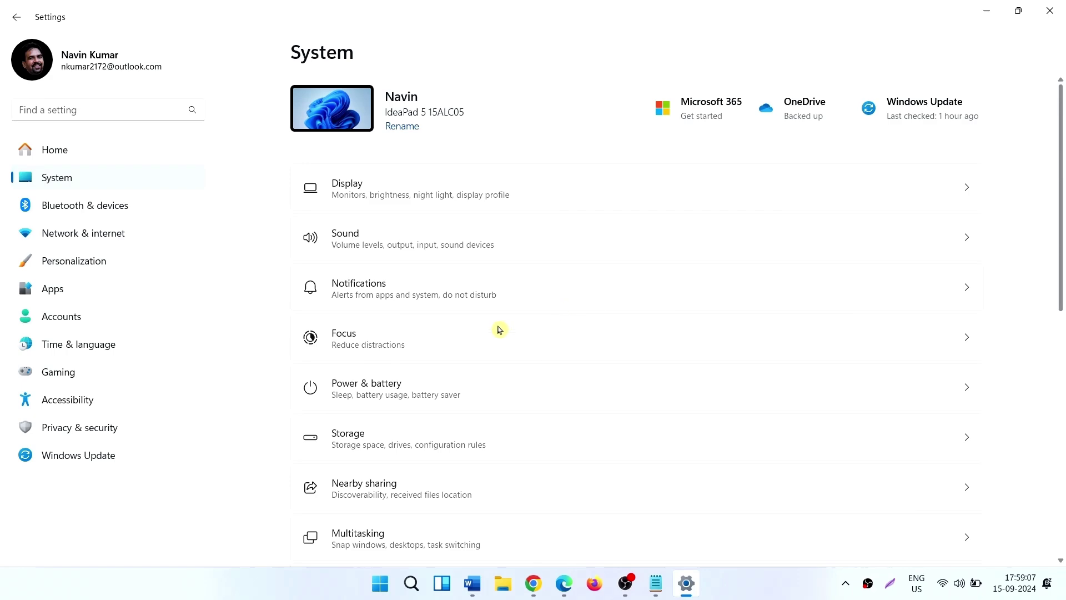
{"action": "scroll", "coordinate": [499, 330], "scroll_direction": "down", "scroll_amount": 5}
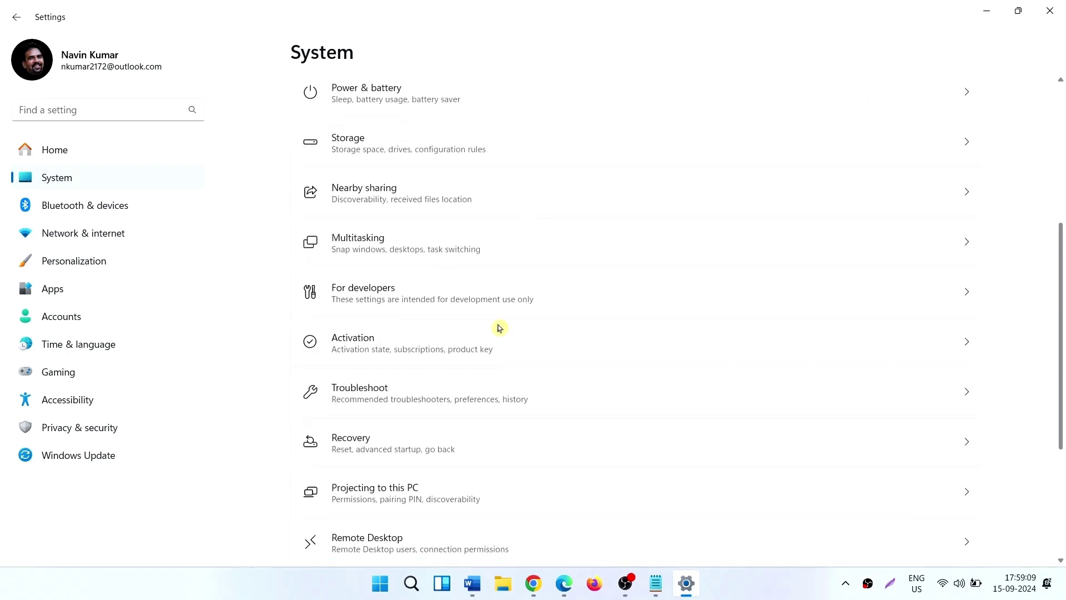
{"action": "left_click", "coordinate": [462, 391]}
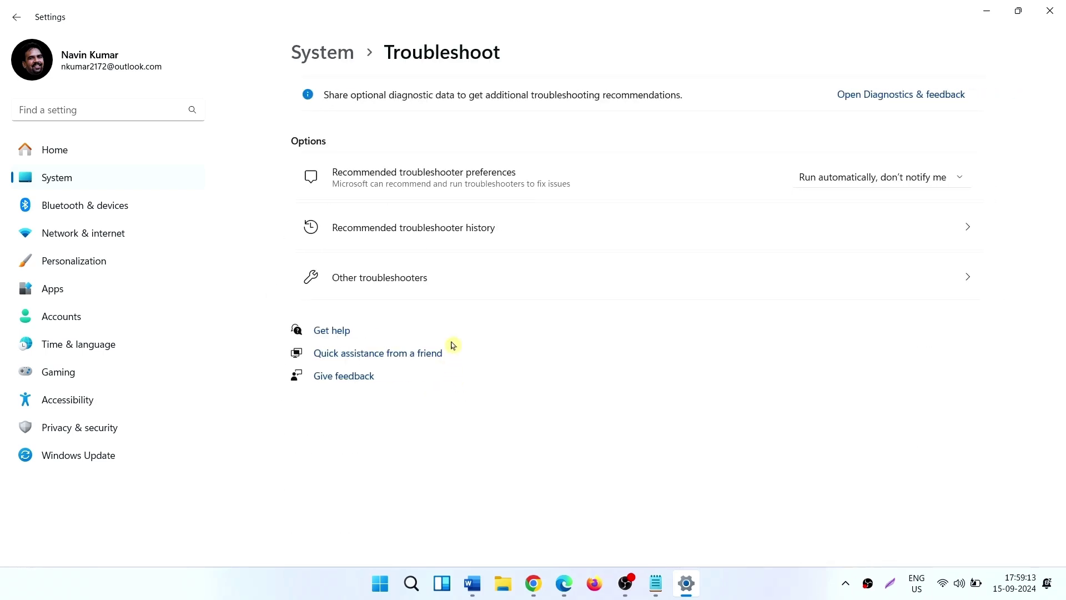
{"action": "left_click", "coordinate": [416, 281]}
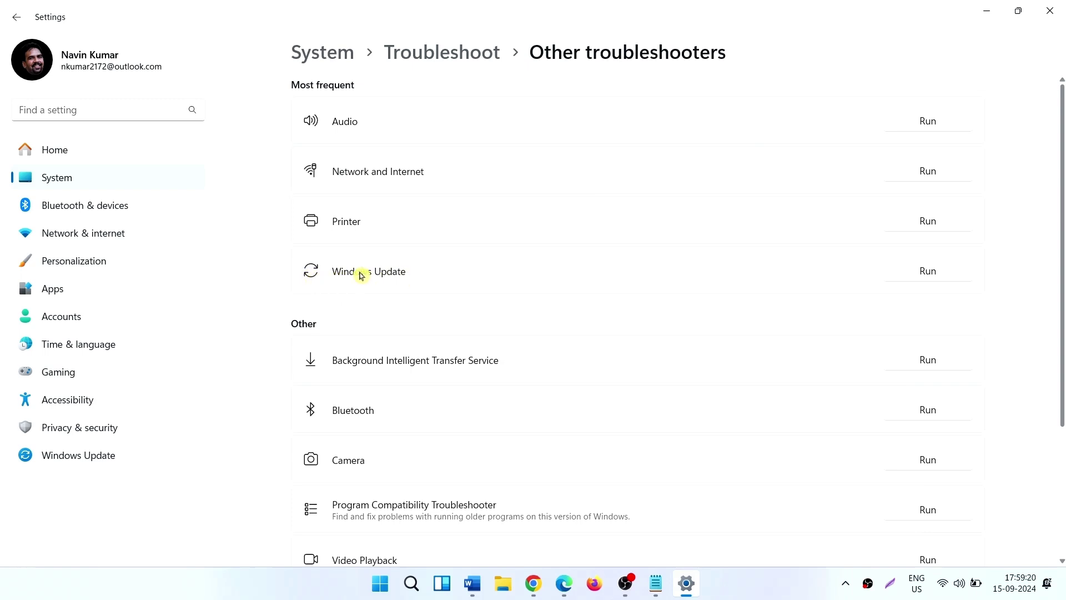
Run the Windows Update troubleshooter, close its report, and go to the Windows Update page.
{"action": "left_click", "coordinate": [938, 276]}
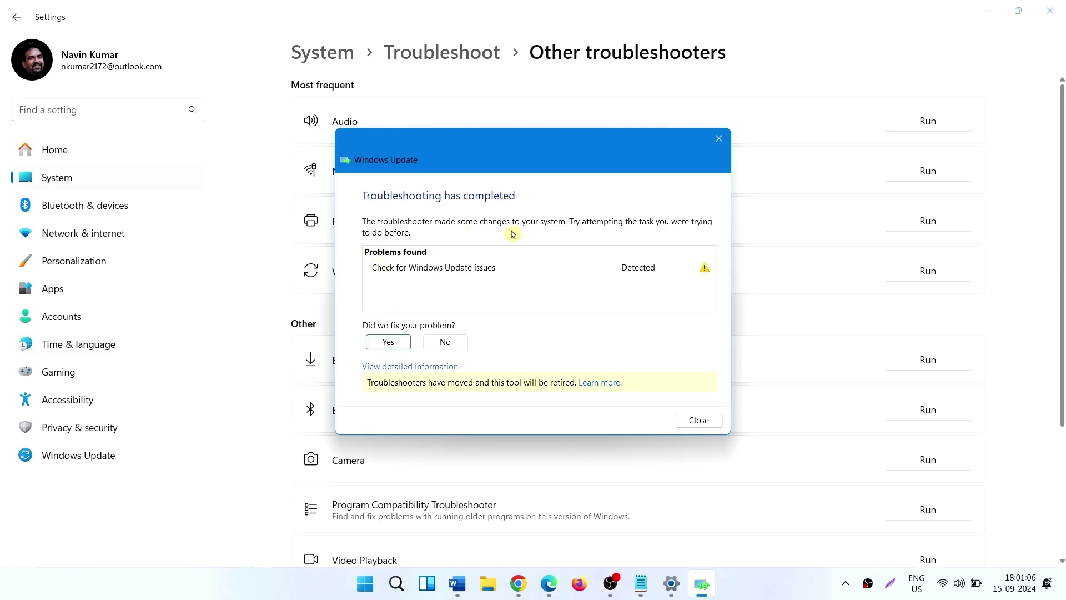
{"action": "left_click", "coordinate": [719, 138]}
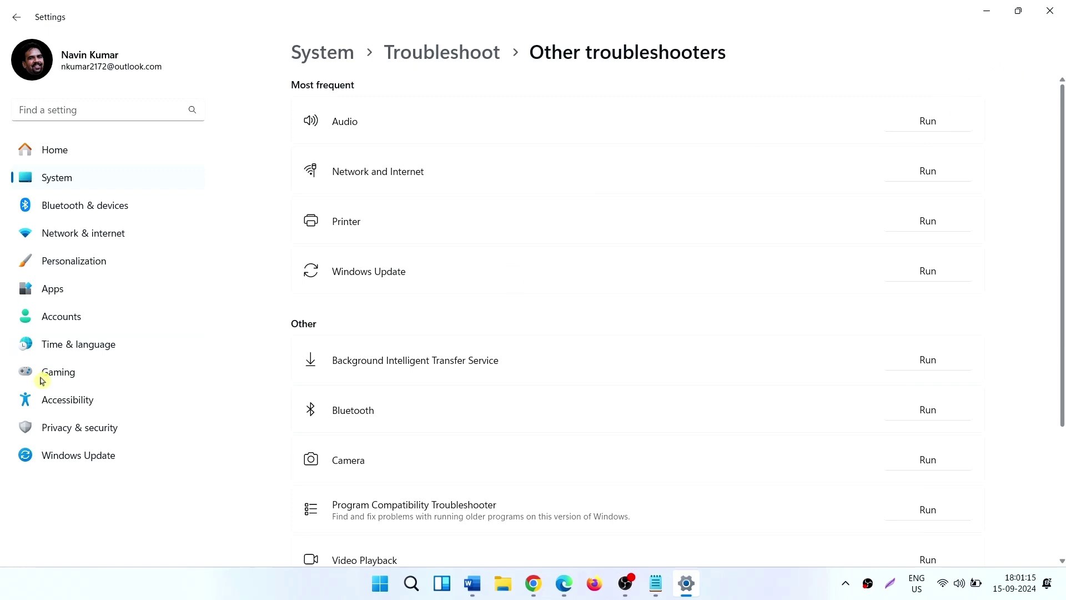
{"action": "left_click", "coordinate": [100, 467]}
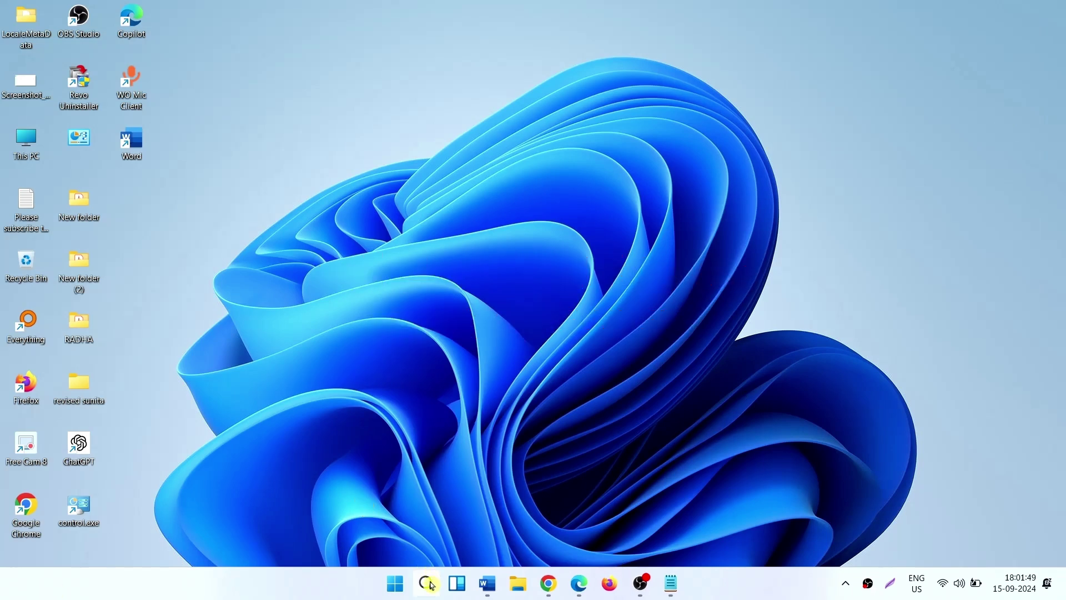
Search for cmd and launch Command Prompt as administrator.
{"action": "left_click", "coordinate": [428, 583]}
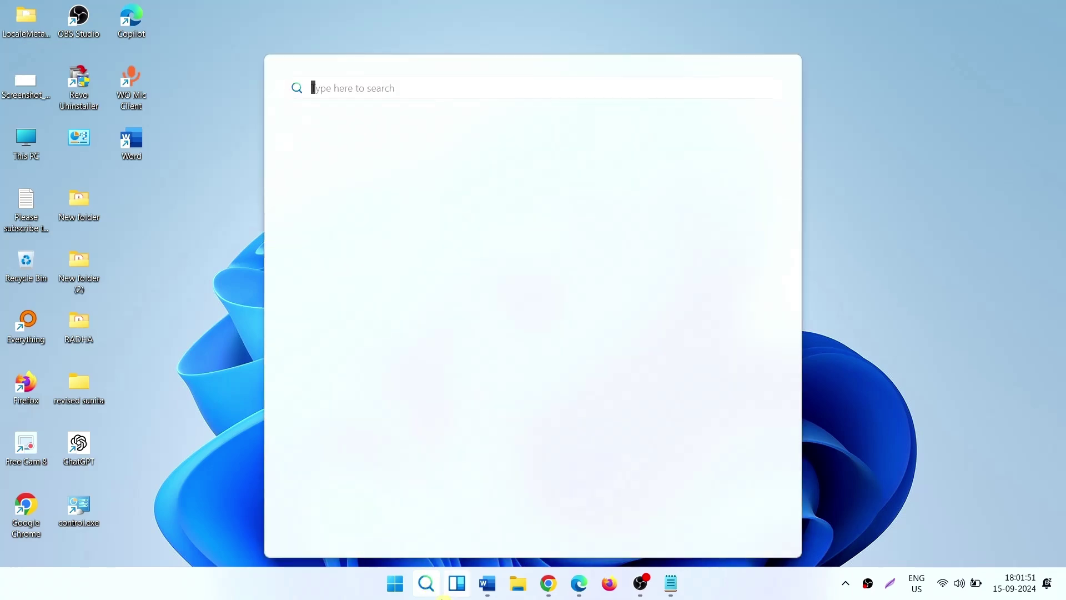
{"action": "type", "text": "cmd"}
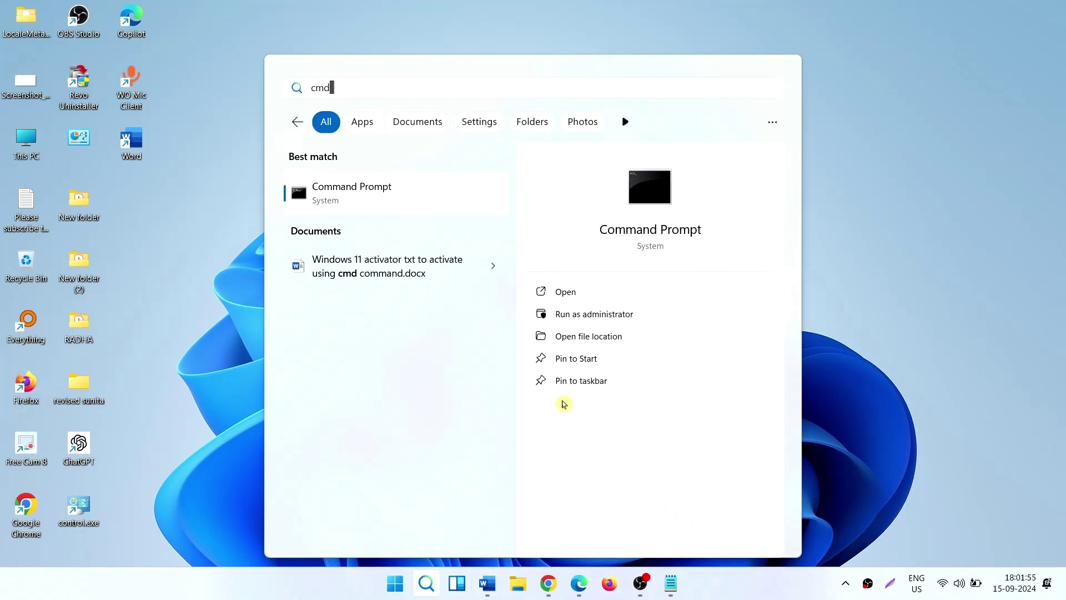
{"action": "left_click", "coordinate": [603, 314]}
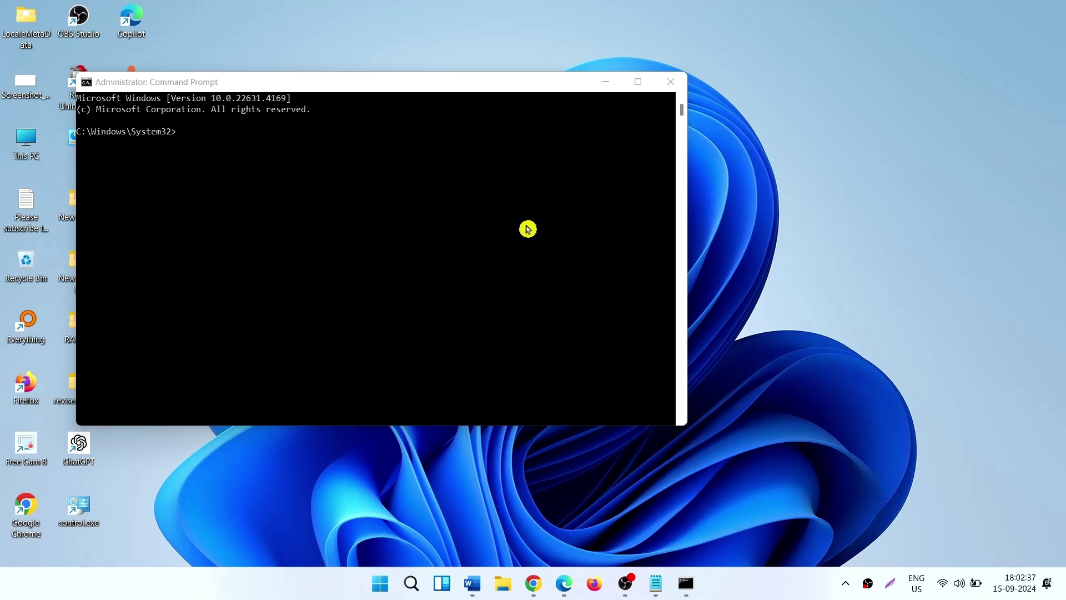
Copy 'net stop bits' from the Notepad script and run it in Command Prompt.
{"action": "left_click", "coordinate": [656, 583]}
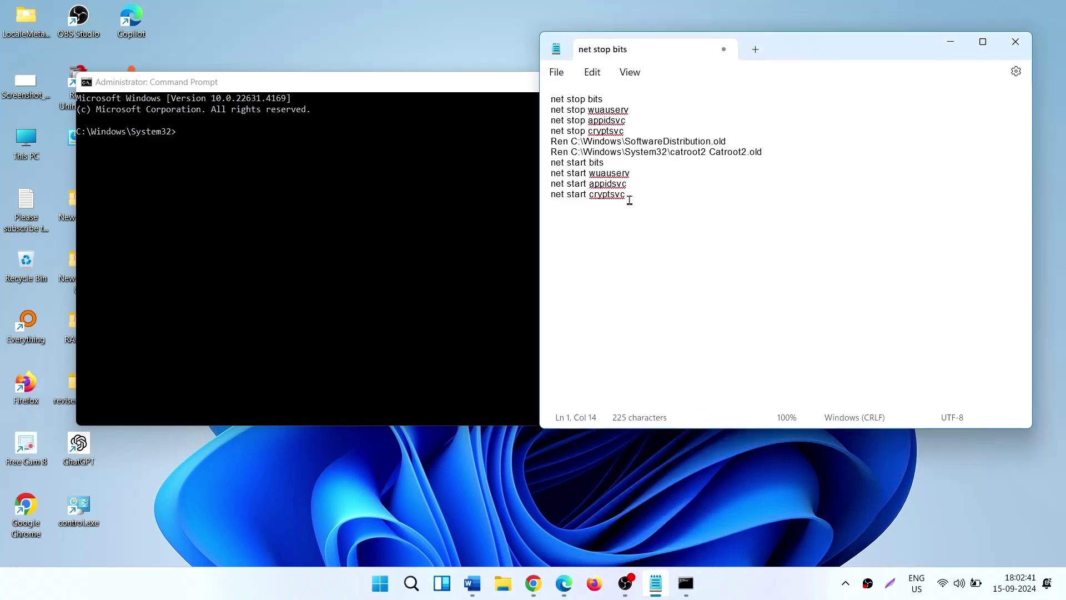
{"action": "left_click_drag", "start_coordinate": [628, 195], "coordinate": [554, 100]}
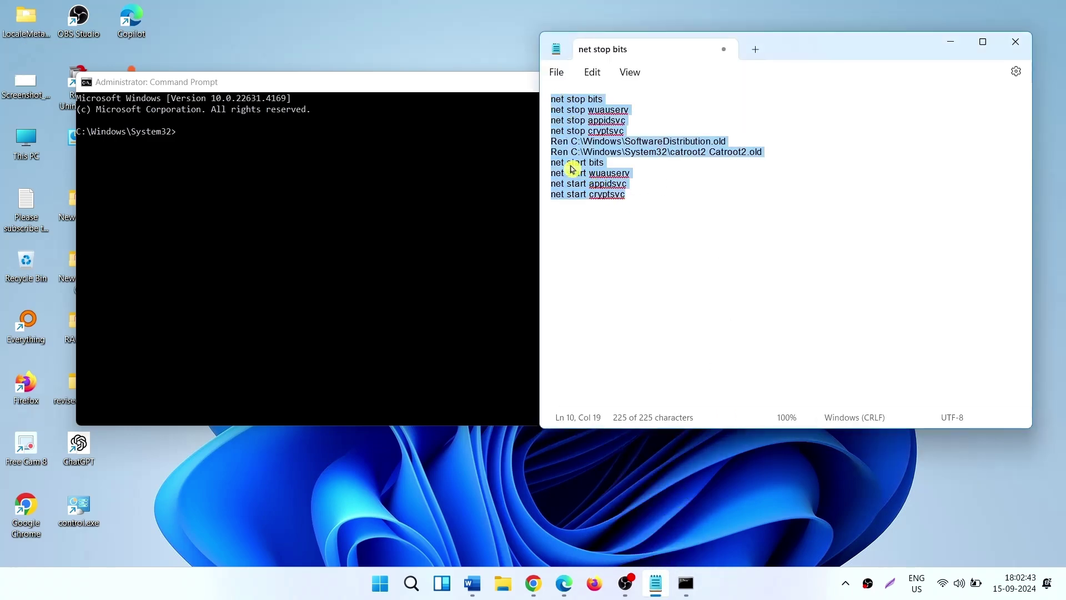
{"action": "left_click", "coordinate": [585, 194]}
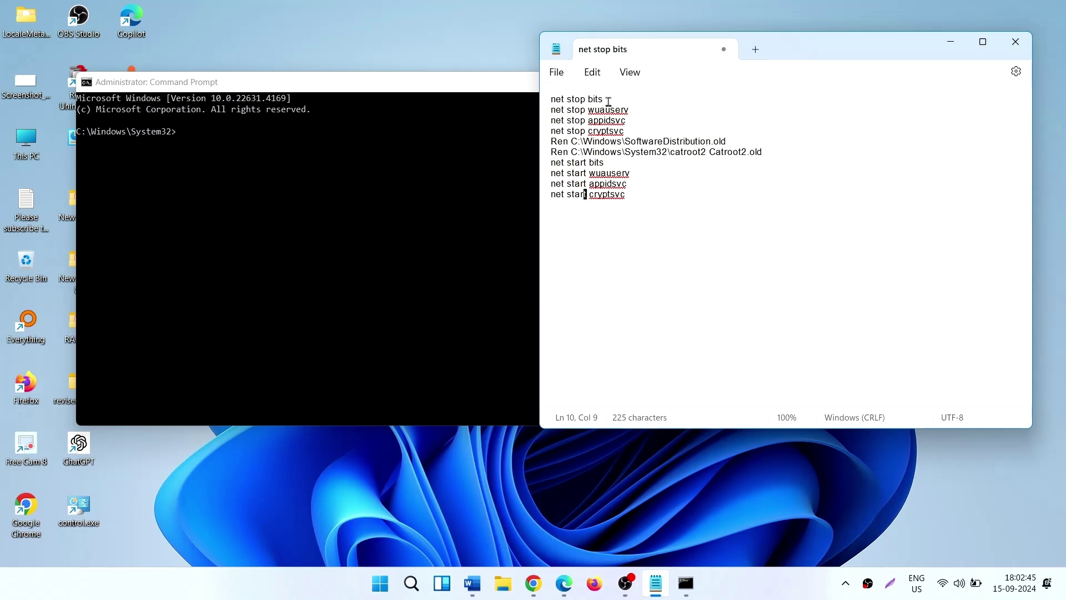
{"action": "left_click_drag", "start_coordinate": [604, 101], "coordinate": [538, 100]}
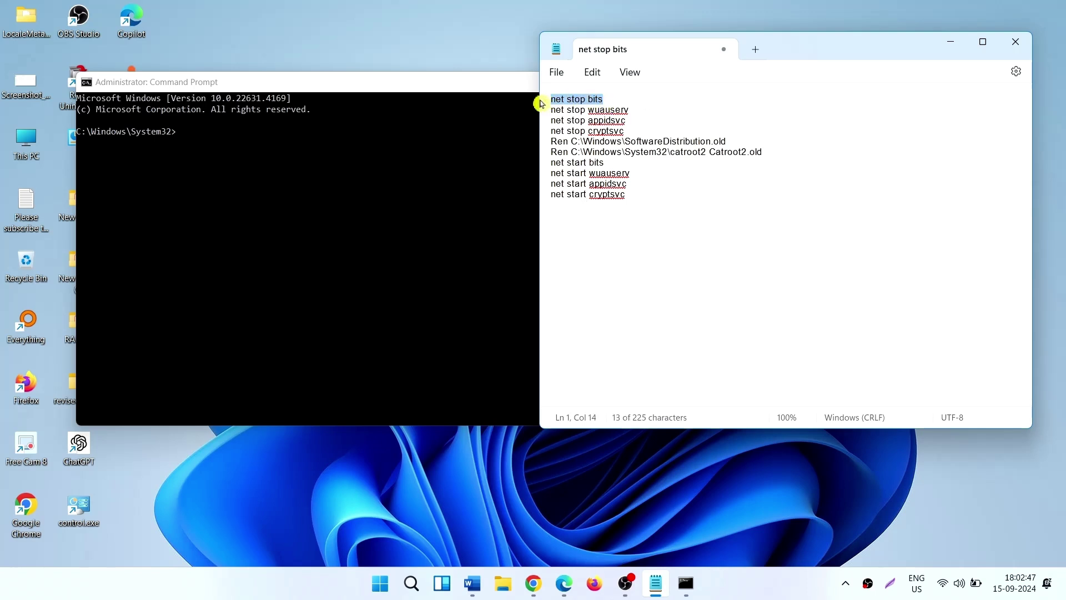
{"action": "right_click", "coordinate": [575, 104]}
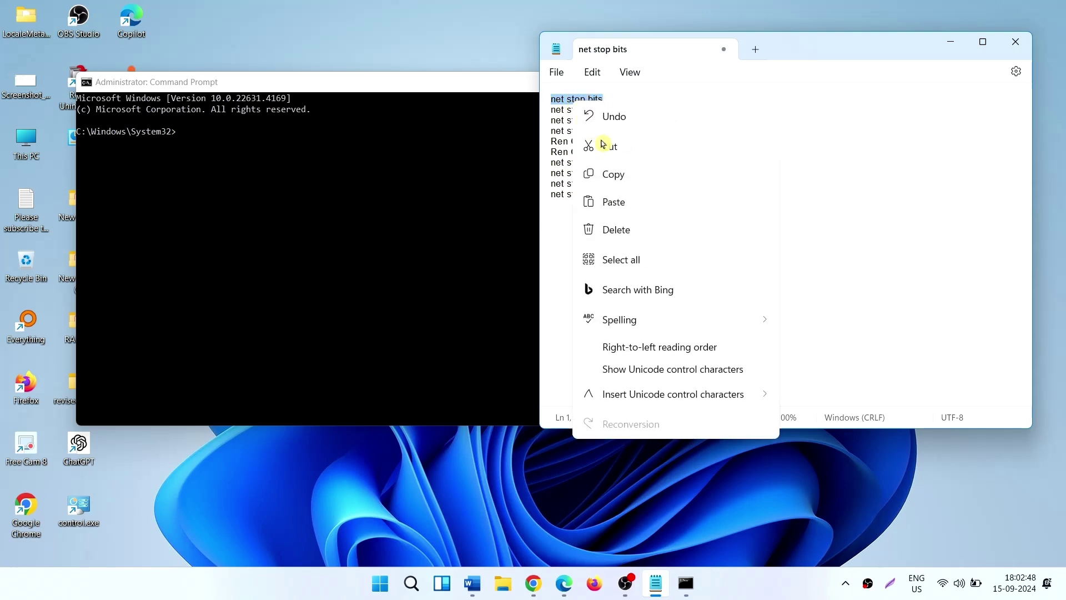
{"action": "left_click", "coordinate": [611, 174]}
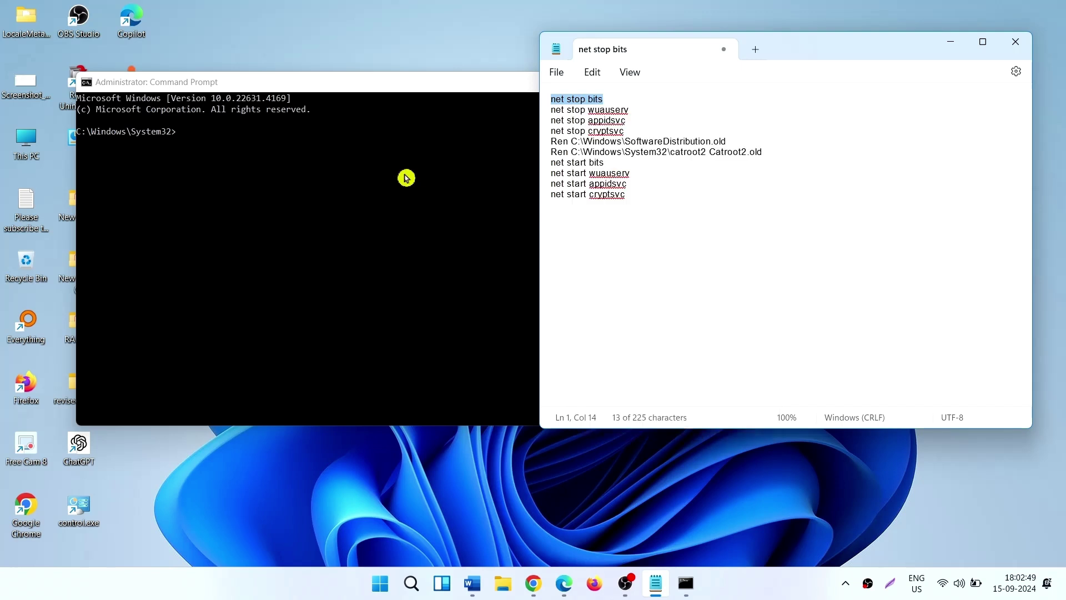
{"action": "left_click", "coordinate": [214, 138]}
{"action": "key", "text": "ctrl+v"}
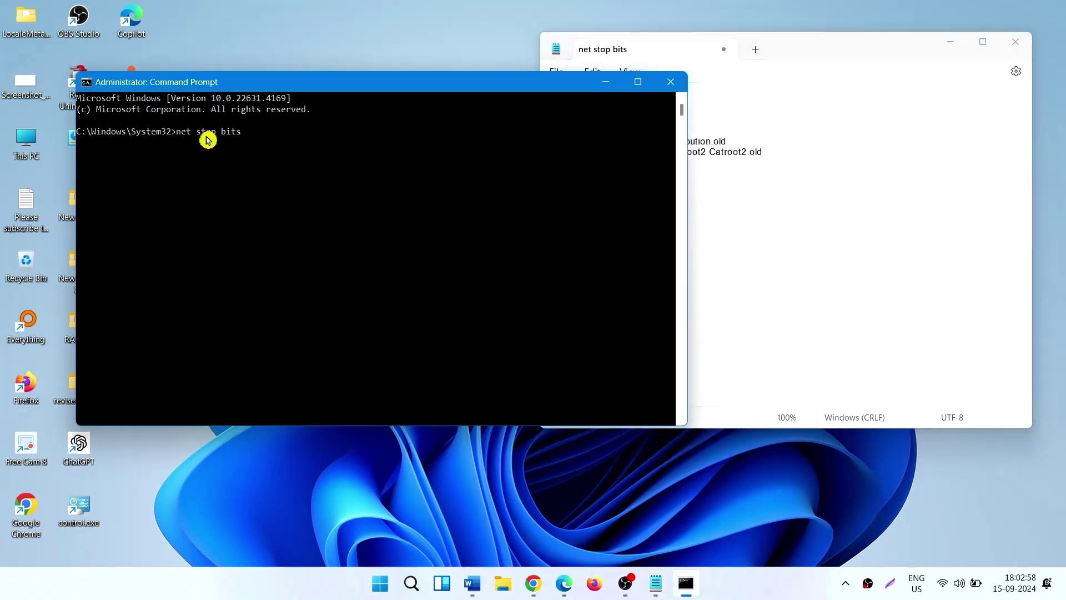
{"action": "key", "text": "Return"}
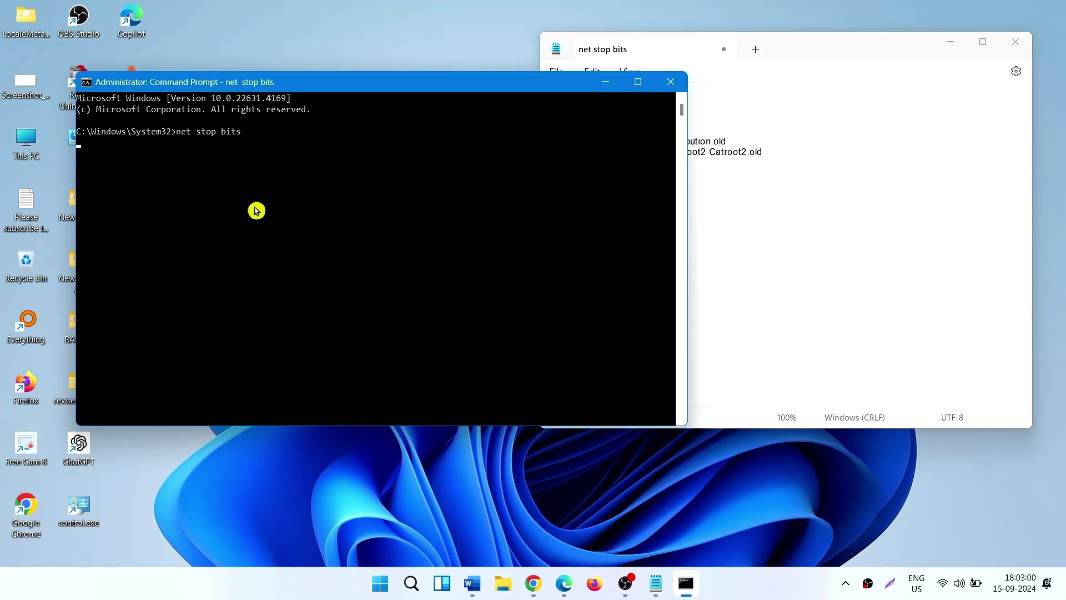
Copy 'net stop wuauserv' from Notepad and run it to stop Windows Update.
{"action": "left_click", "coordinate": [812, 226]}
{"action": "left_click_drag", "start_coordinate": [633, 110], "coordinate": [537, 114]}
{"action": "right_click", "coordinate": [583, 109]}
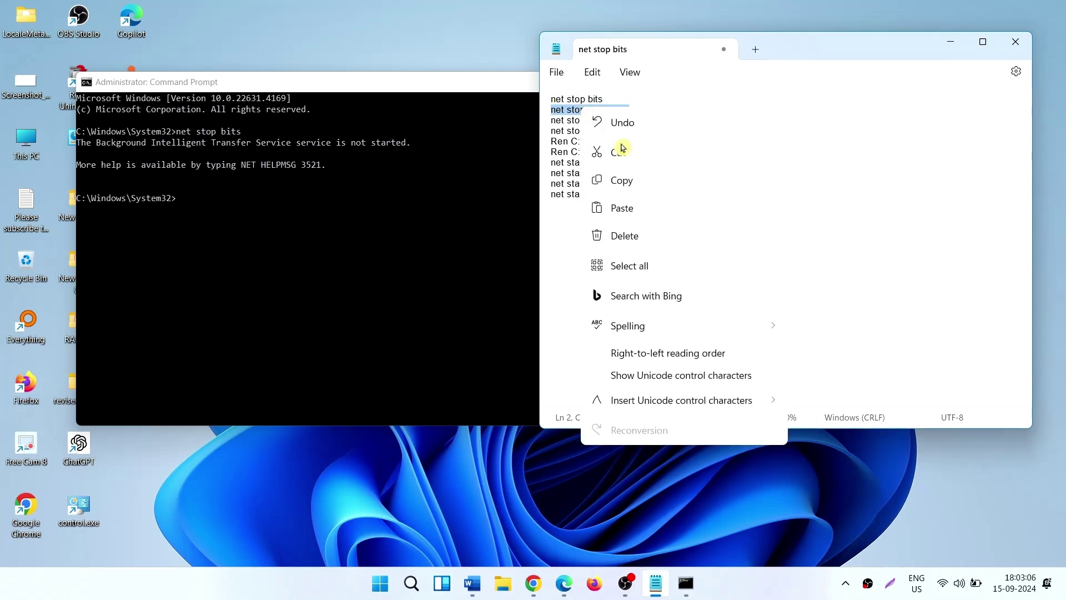
{"action": "left_click", "coordinate": [640, 179]}
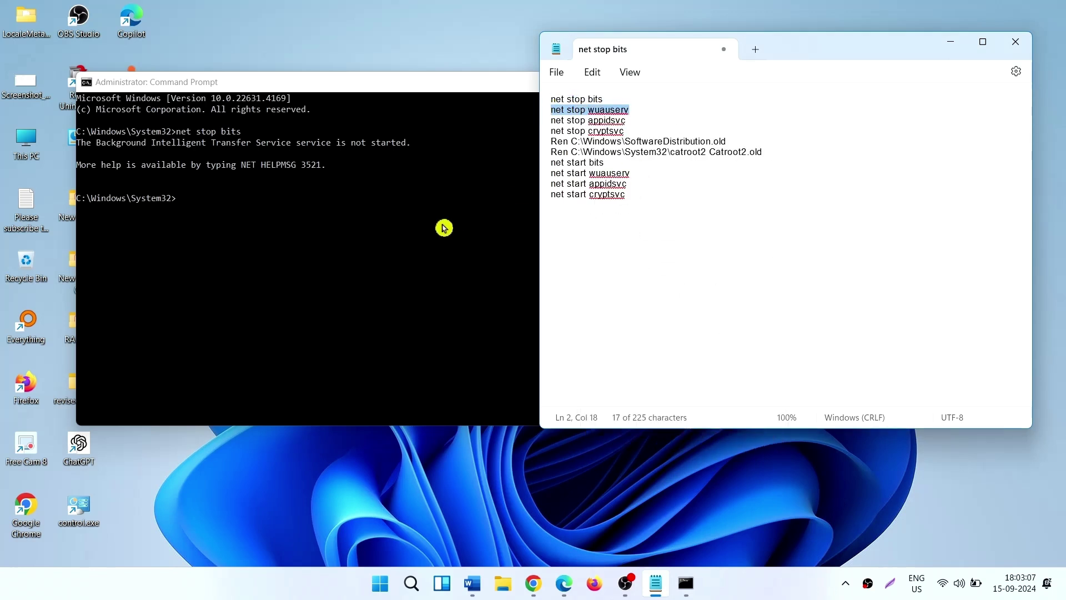
{"action": "left_click", "coordinate": [190, 198]}
{"action": "right_click", "coordinate": [189, 197]}
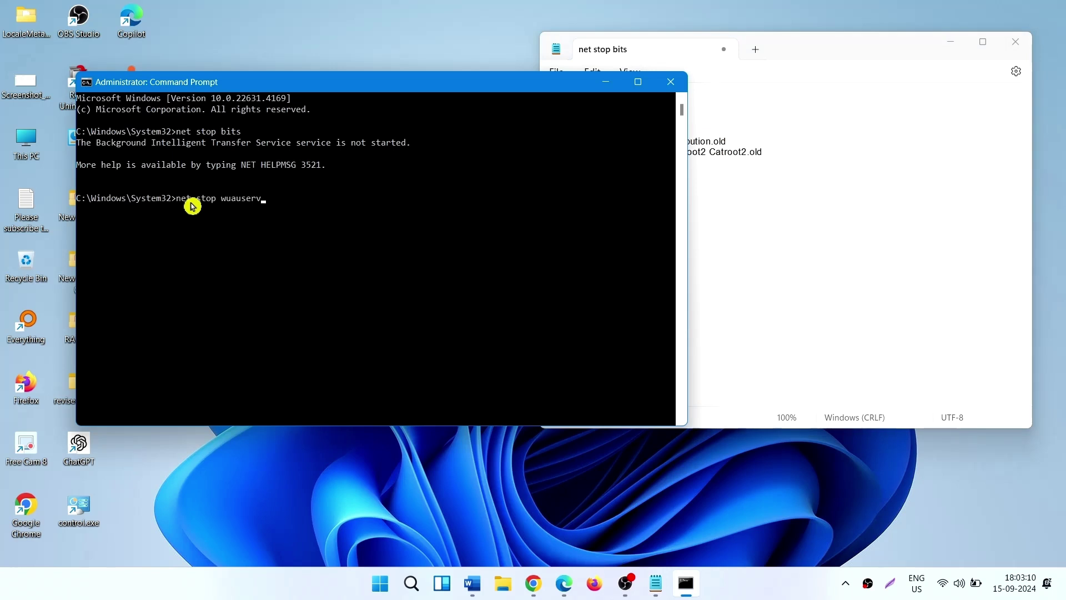
{"action": "key", "text": "Return"}
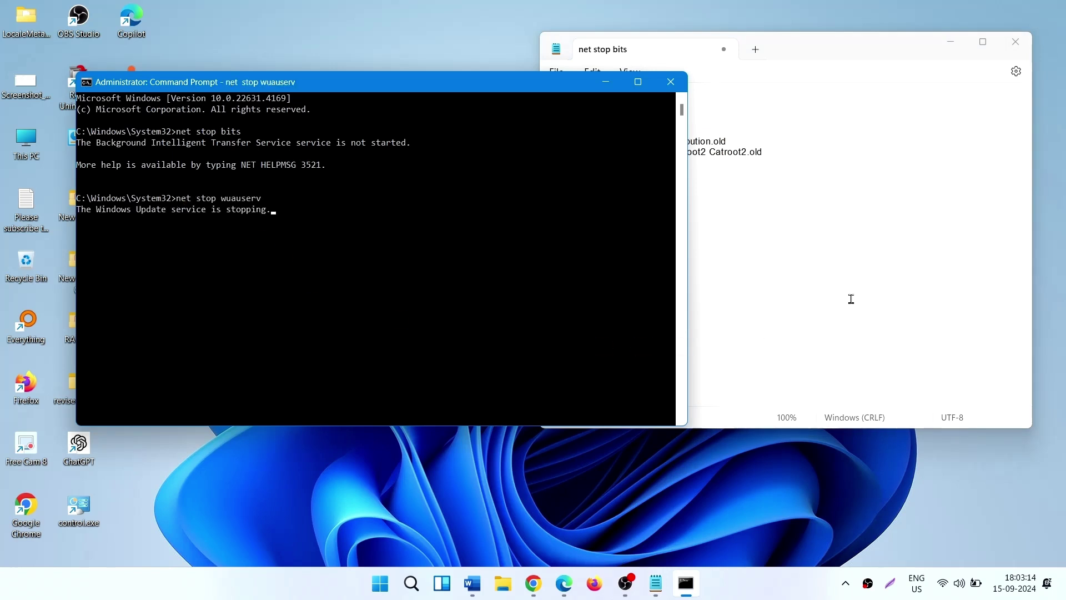
Select and review the ten-line repair command list in Notepad.
{"action": "left_click", "coordinate": [845, 280]}
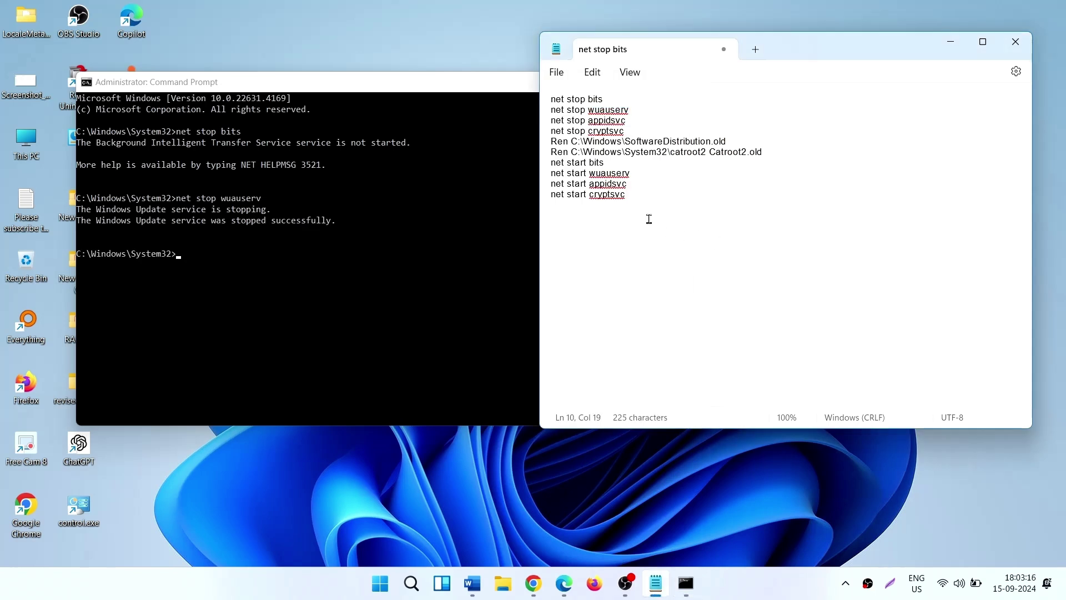
{"action": "left_click_drag", "start_coordinate": [634, 199], "coordinate": [551, 99]}
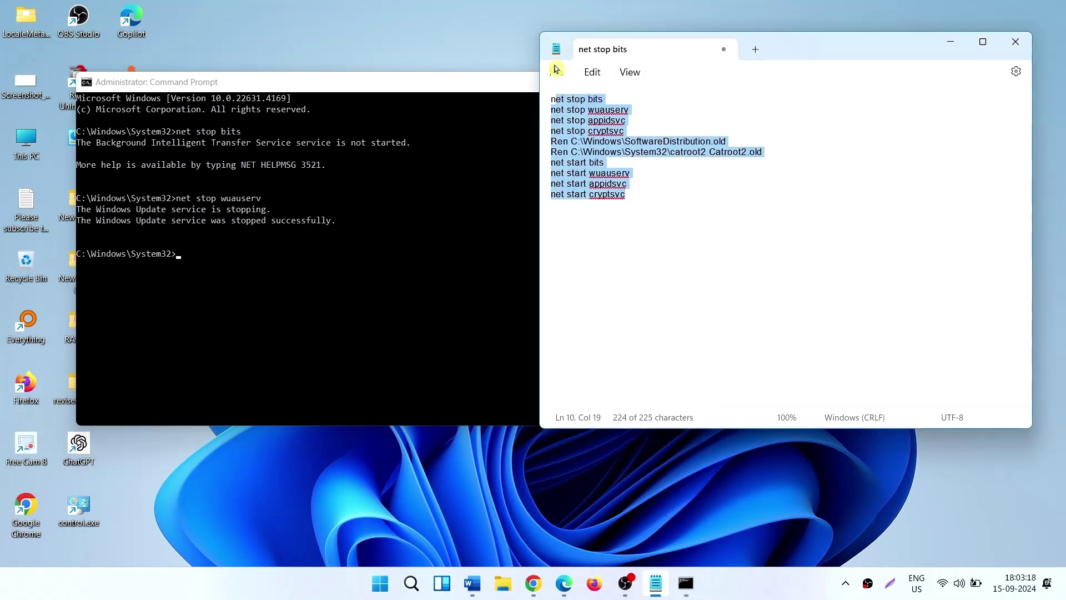
{"action": "left_click", "coordinate": [651, 206]}
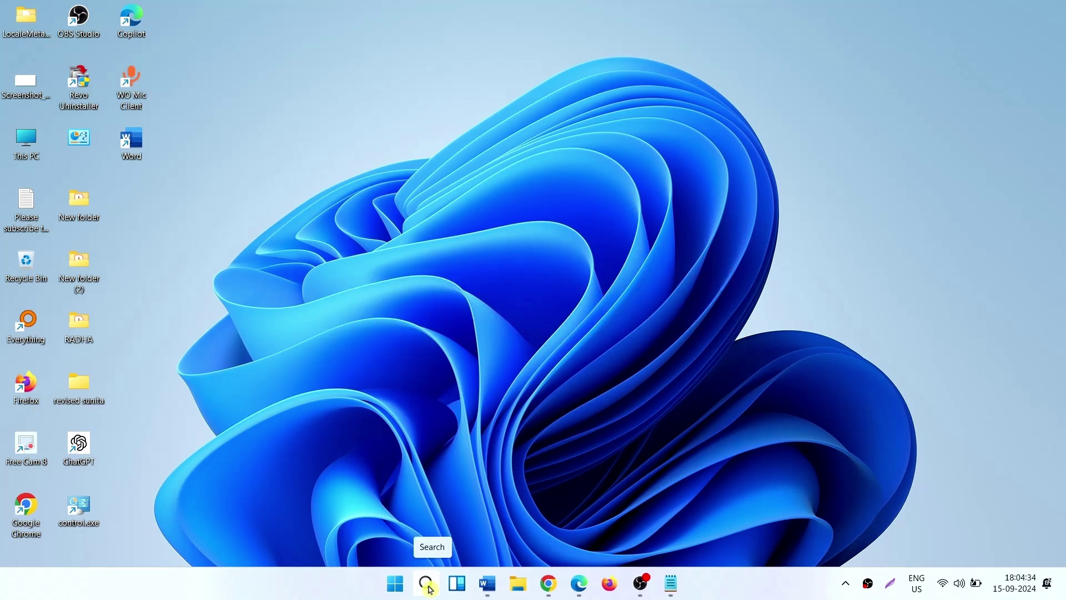
Start a new administrator Command Prompt from a cmd search and run sfc /scannow.
{"action": "left_click", "coordinate": [430, 588]}
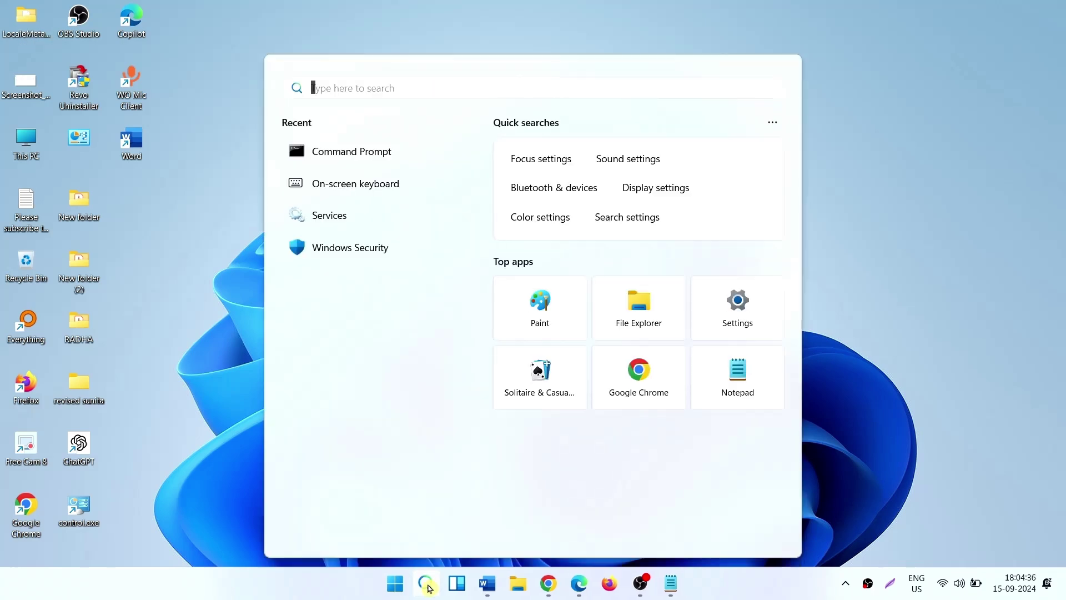
{"action": "type", "text": "cmd"}
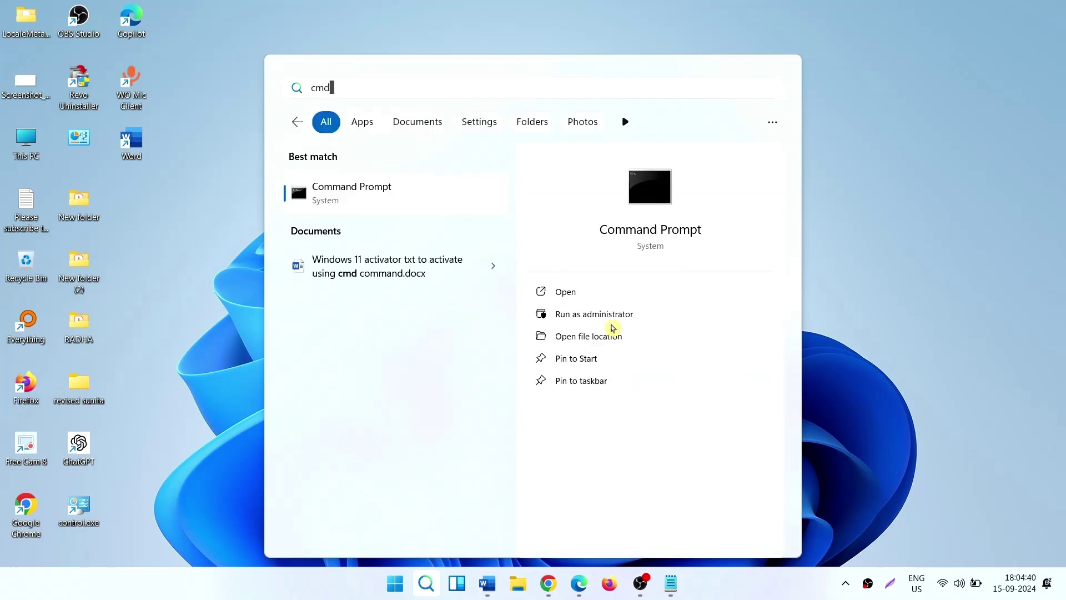
{"action": "left_click", "coordinate": [618, 315]}
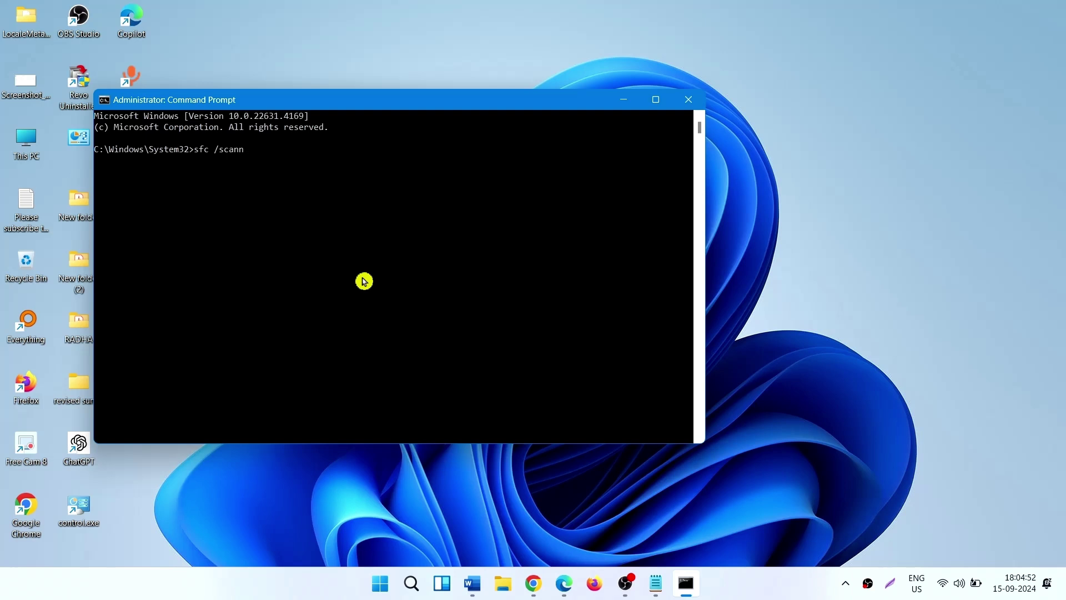
{"action": "key", "text": "Return"}
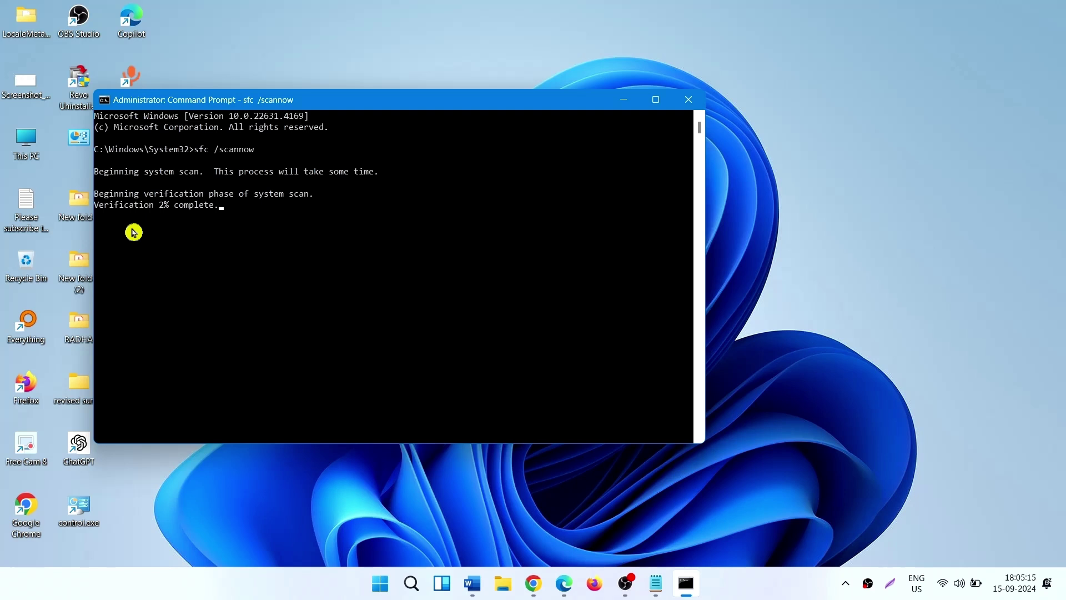
Clear the console selection so the SFC verification continues past 2% complete.
{"action": "left_click_drag", "start_coordinate": [240, 206], "coordinate": [119, 208]}
{"action": "left_click", "coordinate": [238, 215]}
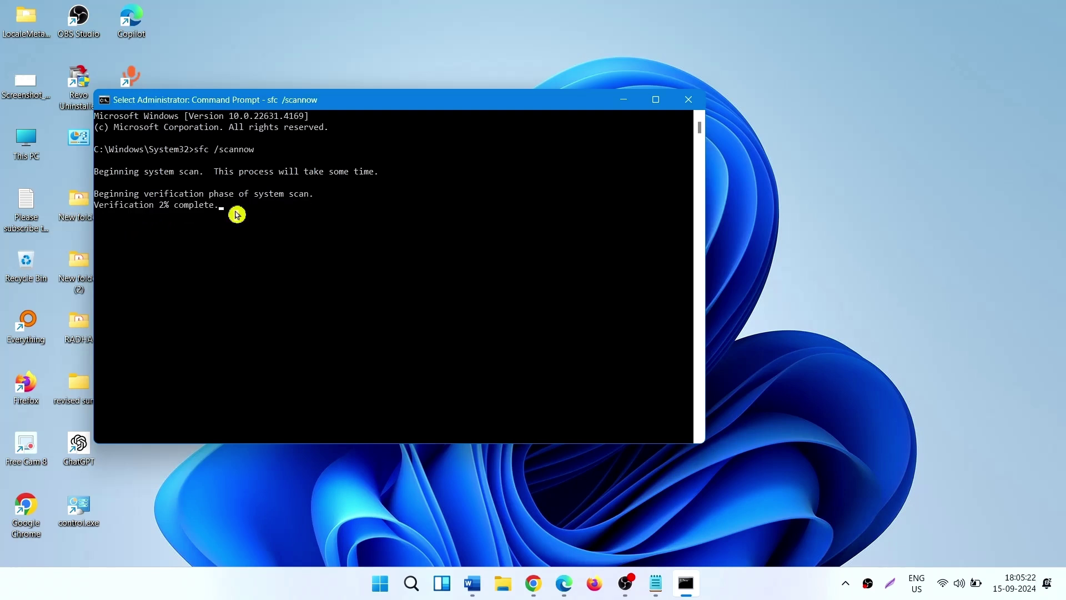
{"action": "left_click_drag", "start_coordinate": [238, 215], "coordinate": [71, 206]}
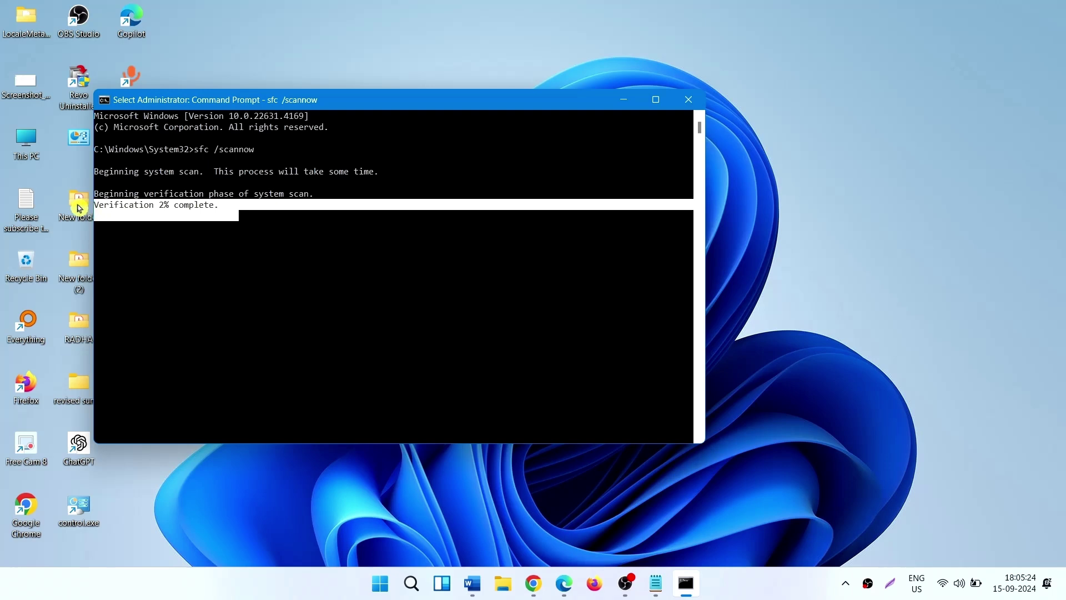
{"action": "left_click", "coordinate": [217, 290]}
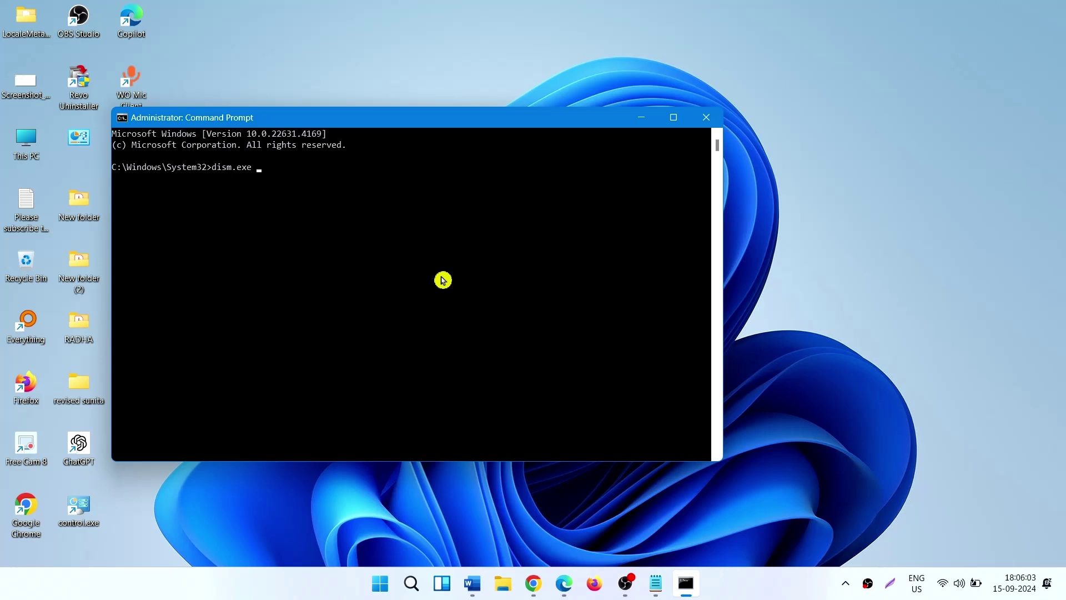
Type and run dism.exe /Online /Cleanup-image /restorehealth at the admin prompt.
{"action": "type", "text": "/"}
{"action": "key", "text": "Caps_Lock"}
{"action": "type", "text": "O"}
{"action": "key", "text": "Caps_Lock"}
{"action": "type", "text": "nli"}
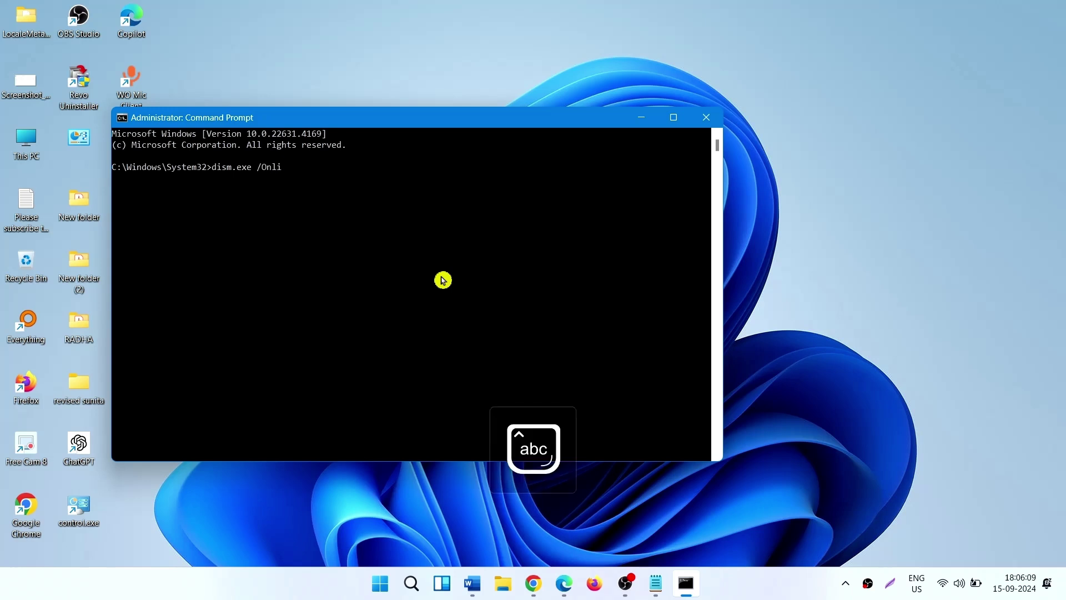
{"action": "type", "text": "ne /"}
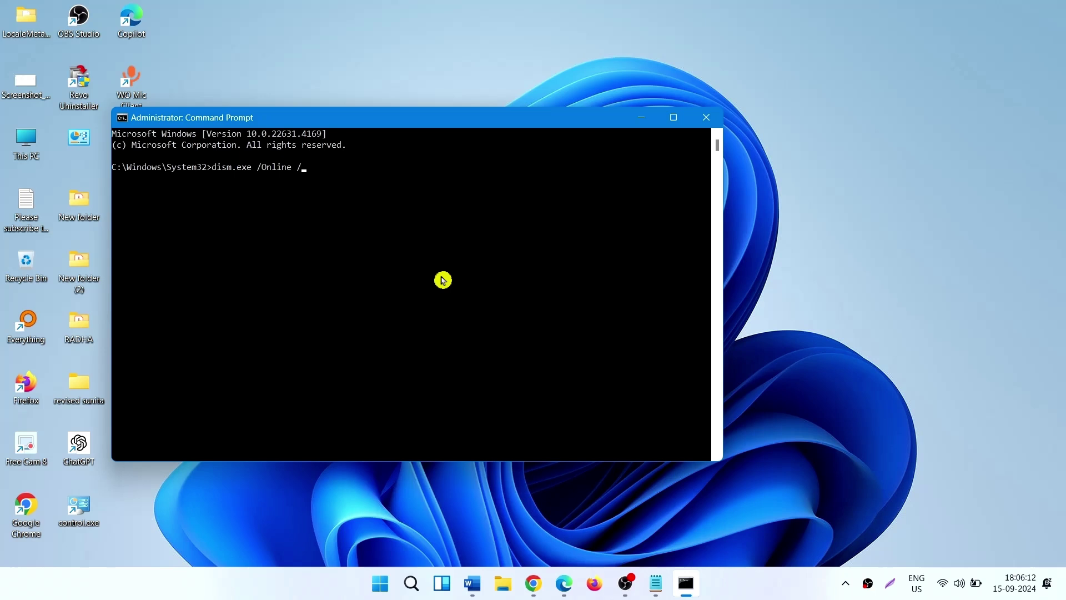
{"action": "key", "text": "Caps_Lock"}
{"action": "key", "text": "Caps_Lock"}
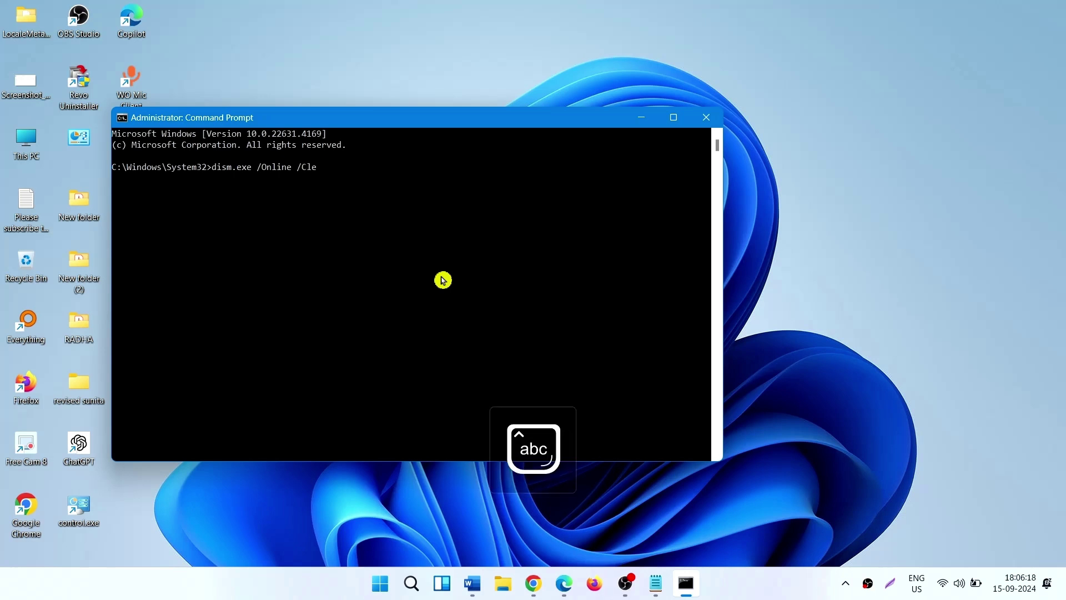
{"action": "type", "text": "Cleanup"}
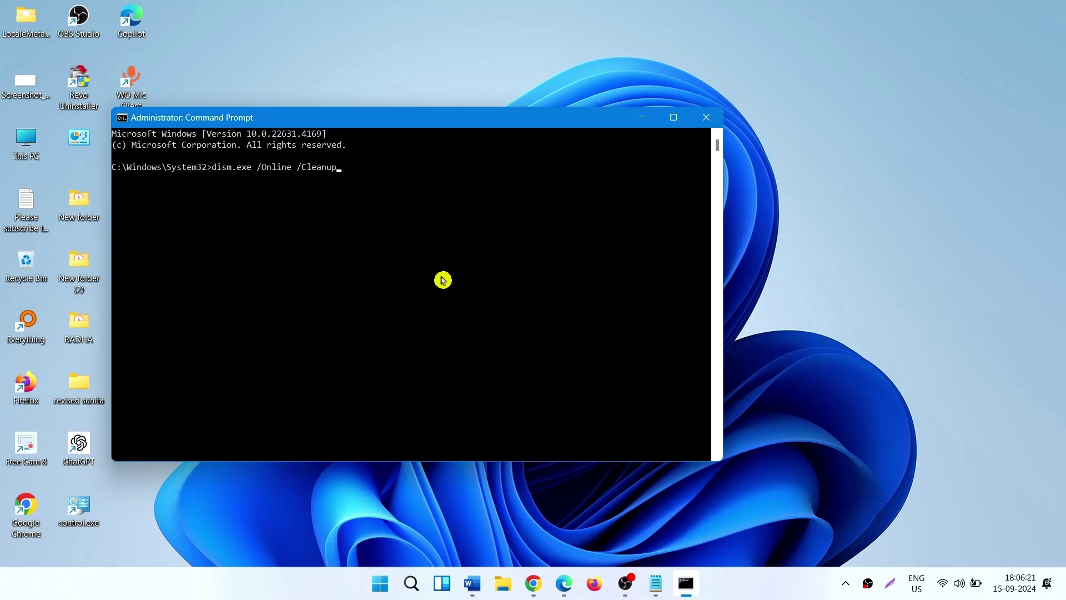
{"action": "type", "text": "-image"}
{"action": "type", "text": "/restorehealth"}
{"action": "key", "text": "Return"}
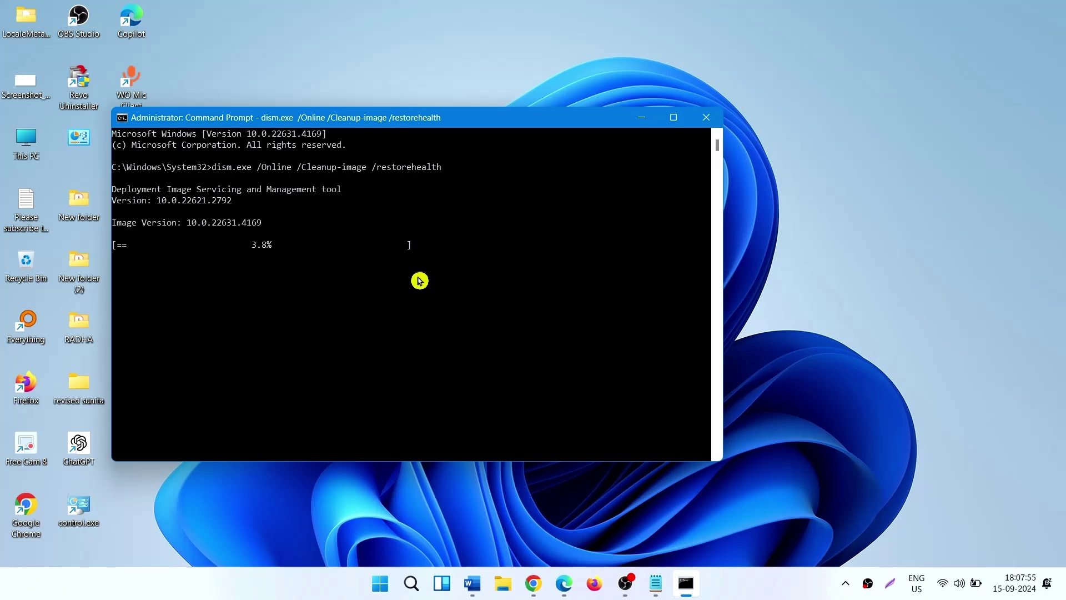
Close Command Prompt, then check for updates on the Settings Windows Update page.
{"action": "left_click", "coordinate": [706, 118]}
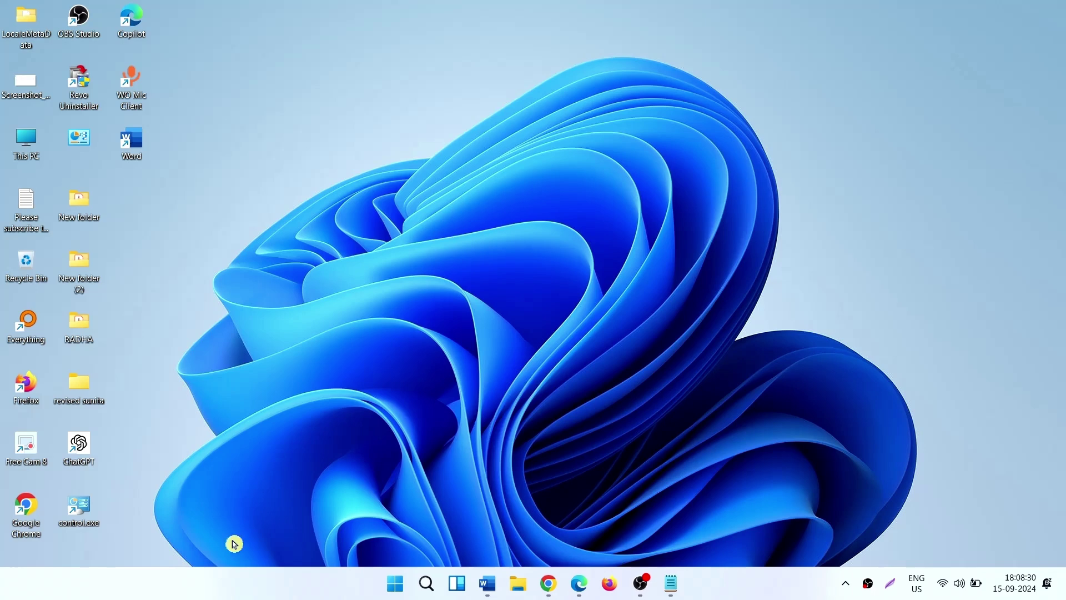
{"action": "left_click", "coordinate": [398, 597]}
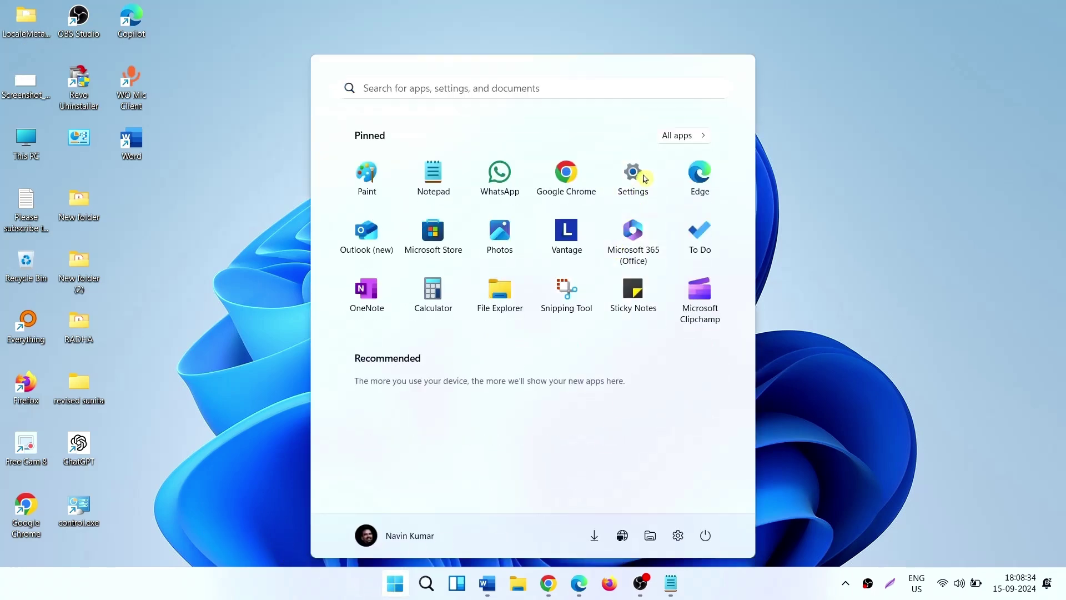
{"action": "left_click", "coordinate": [645, 178]}
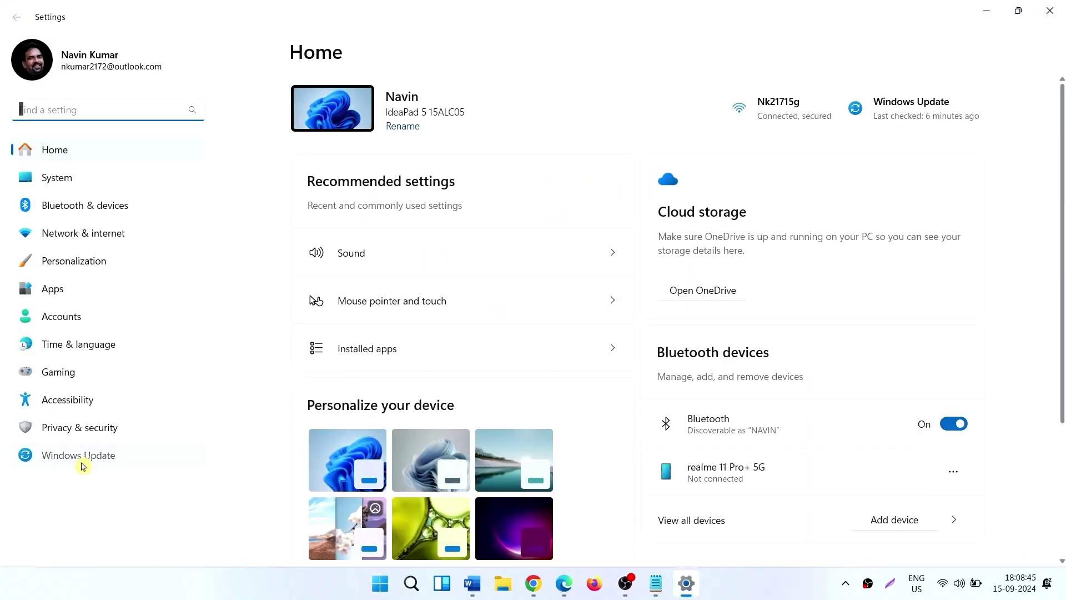
{"action": "left_click", "coordinate": [82, 464]}
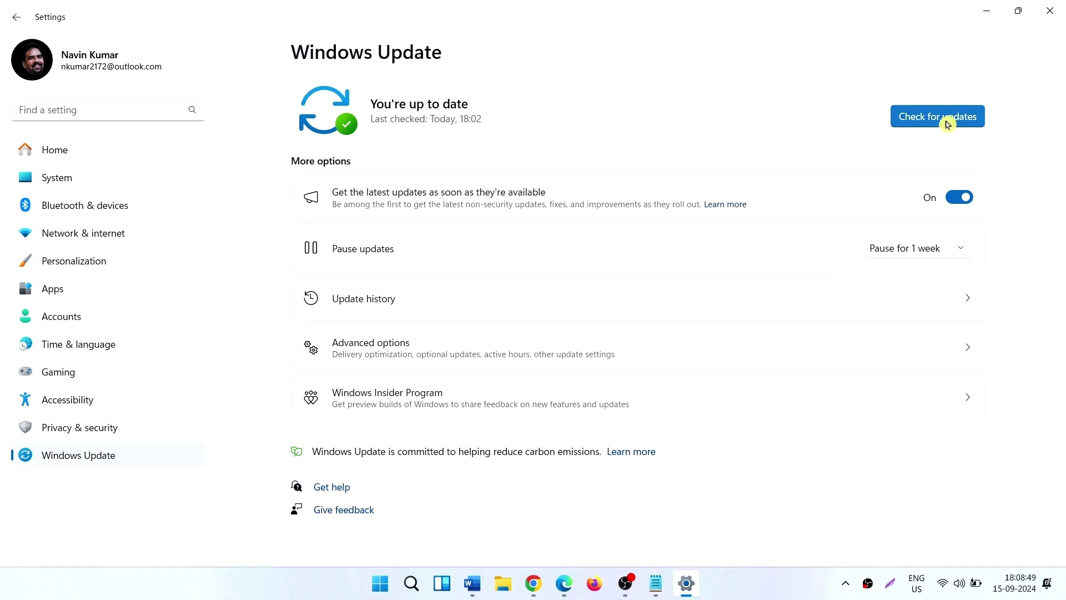
{"action": "left_click", "coordinate": [948, 123]}
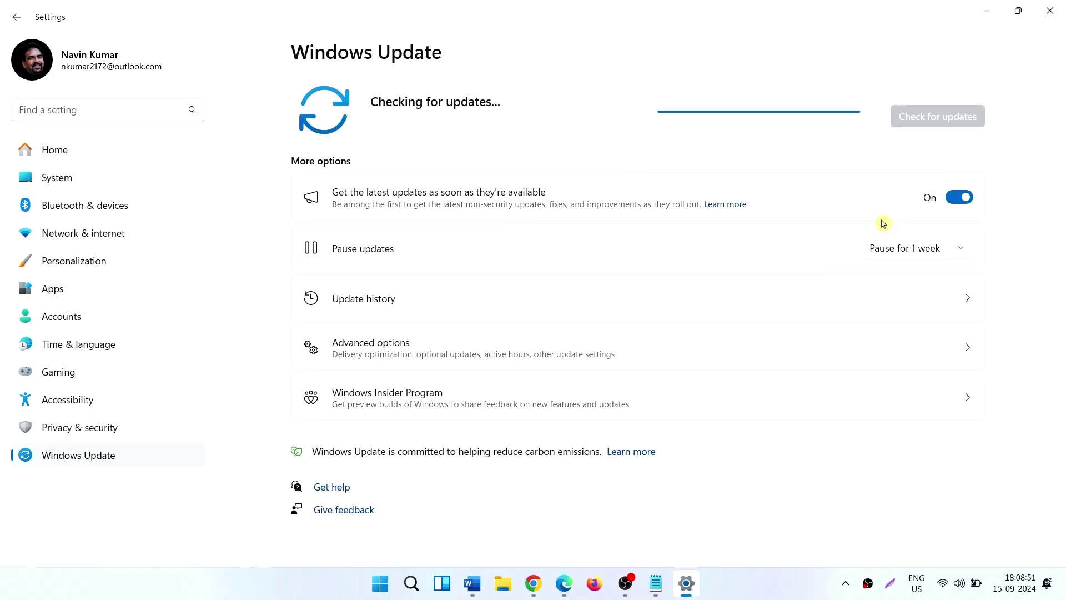